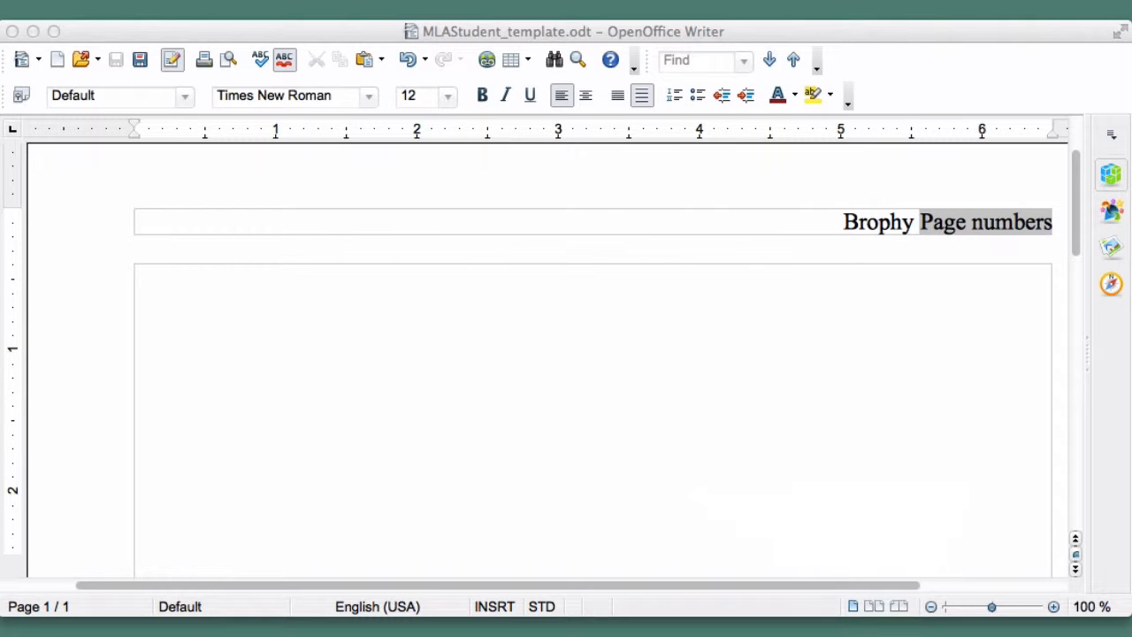
# Enter the student's full name and, on a new line below, the professor's title and name at the start of the body
pyautogui.click(175, 292)
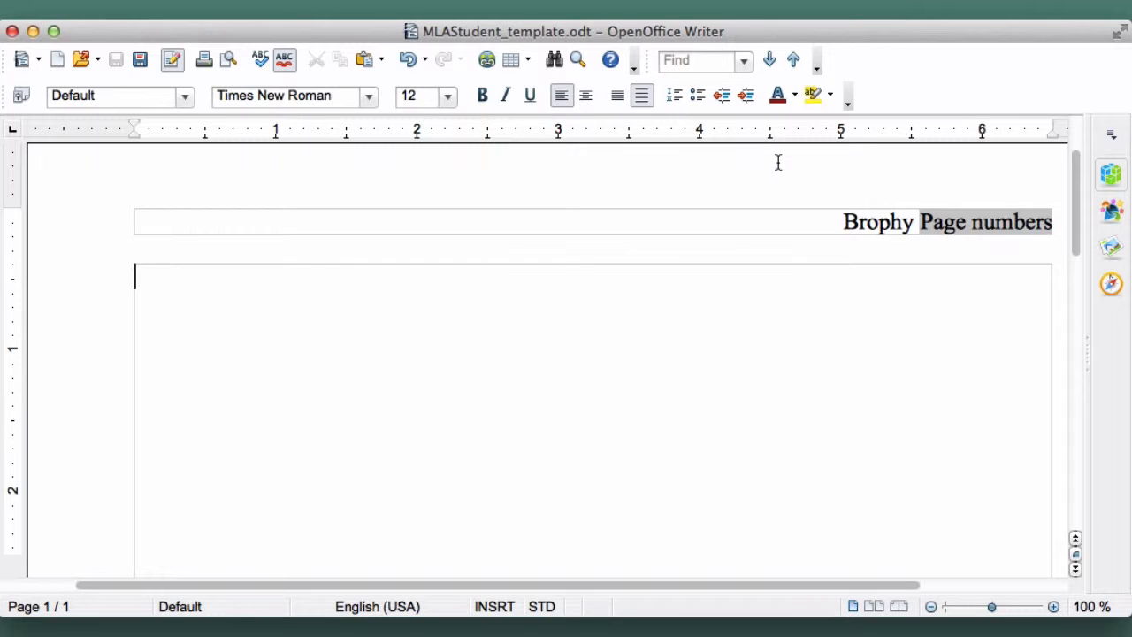
pyautogui.write('M')
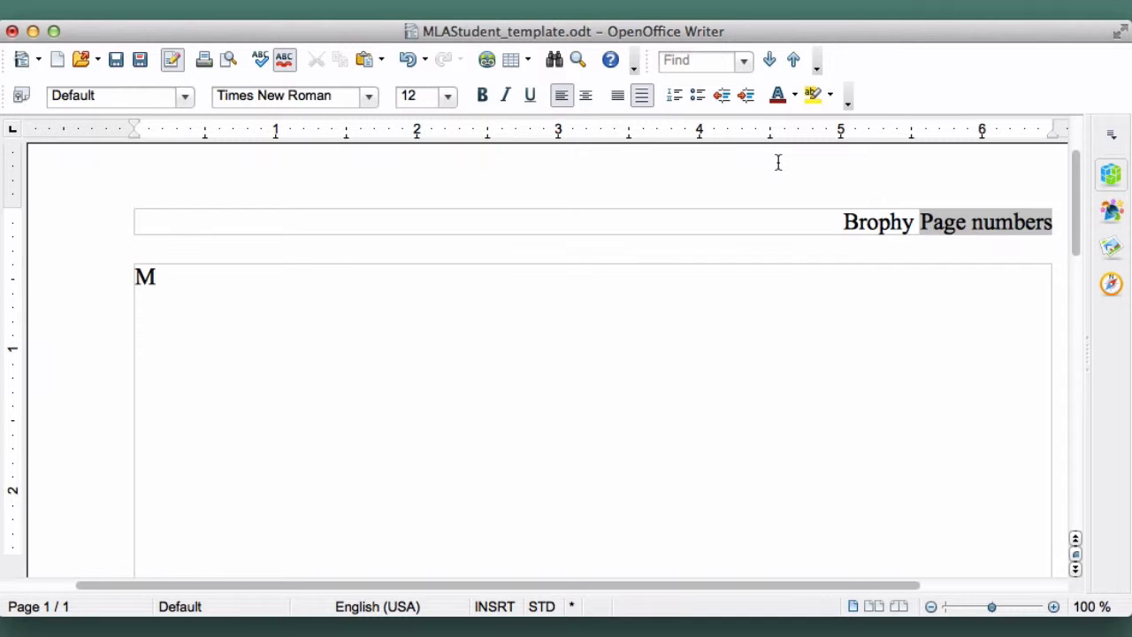
pyautogui.write('ary-B')
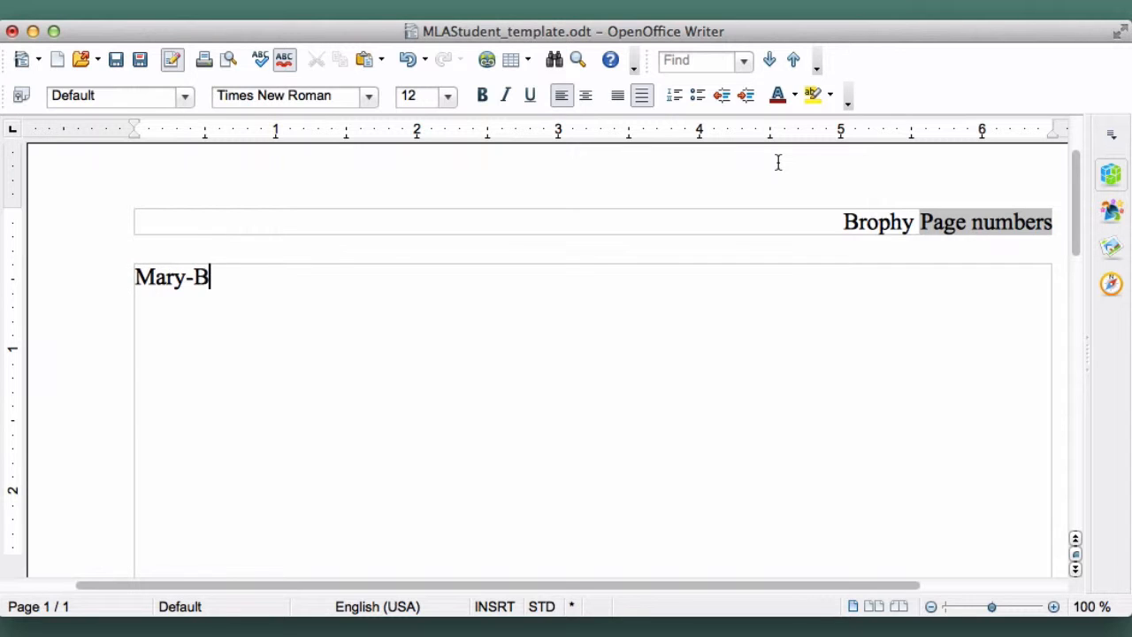
pyautogui.write('eth Brophy')
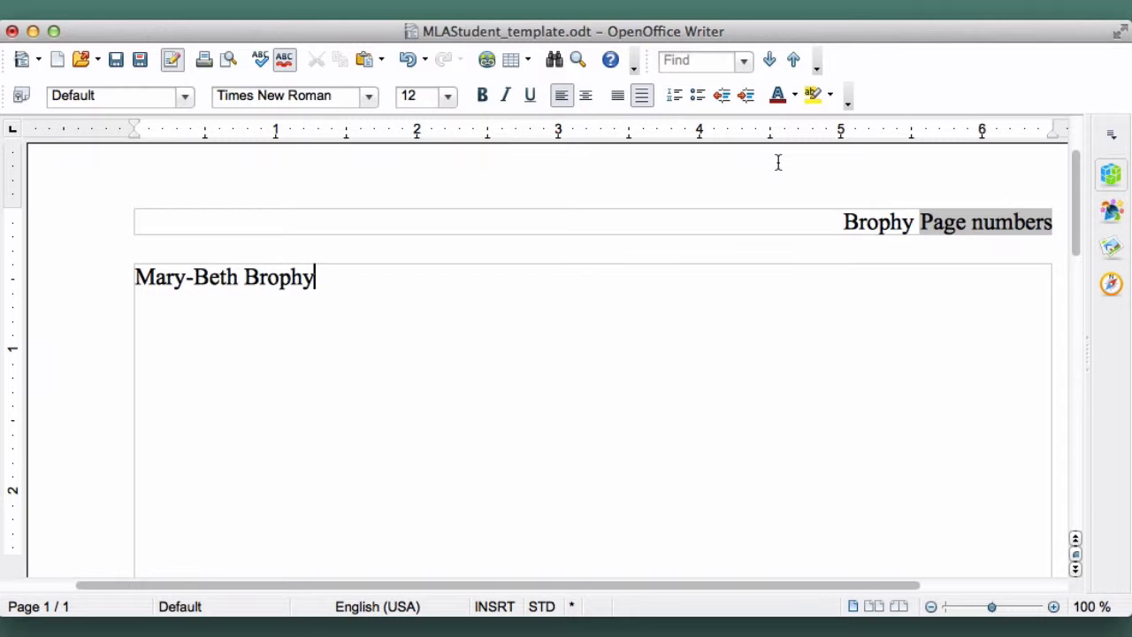
pyautogui.press('Return')
pyautogui.write('Professor Jan')
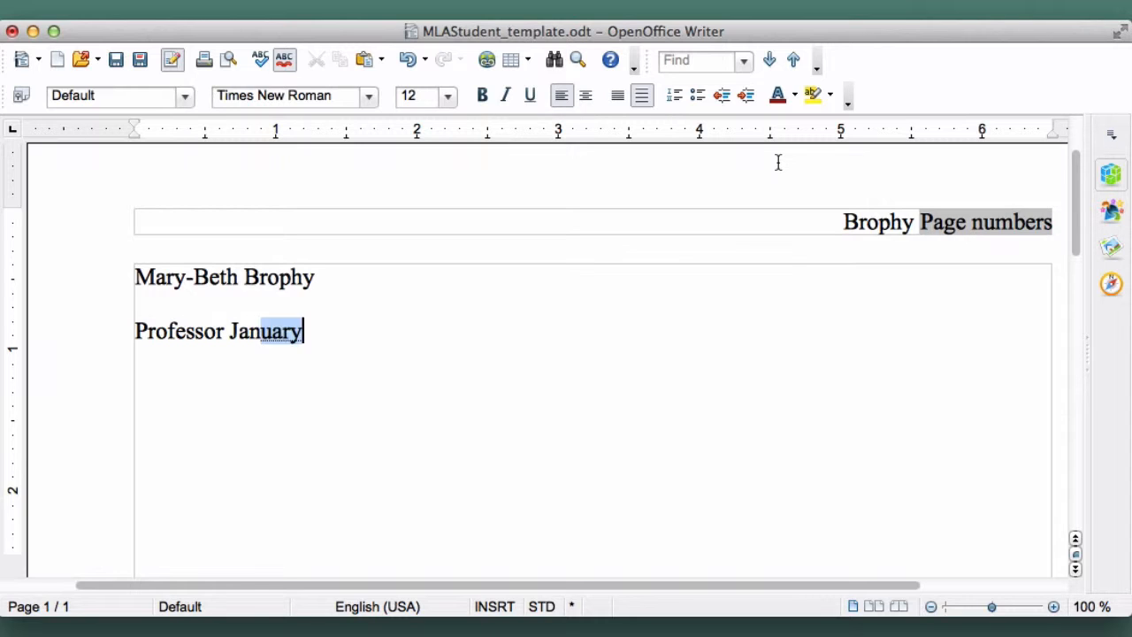
pyautogui.write('e Smith')
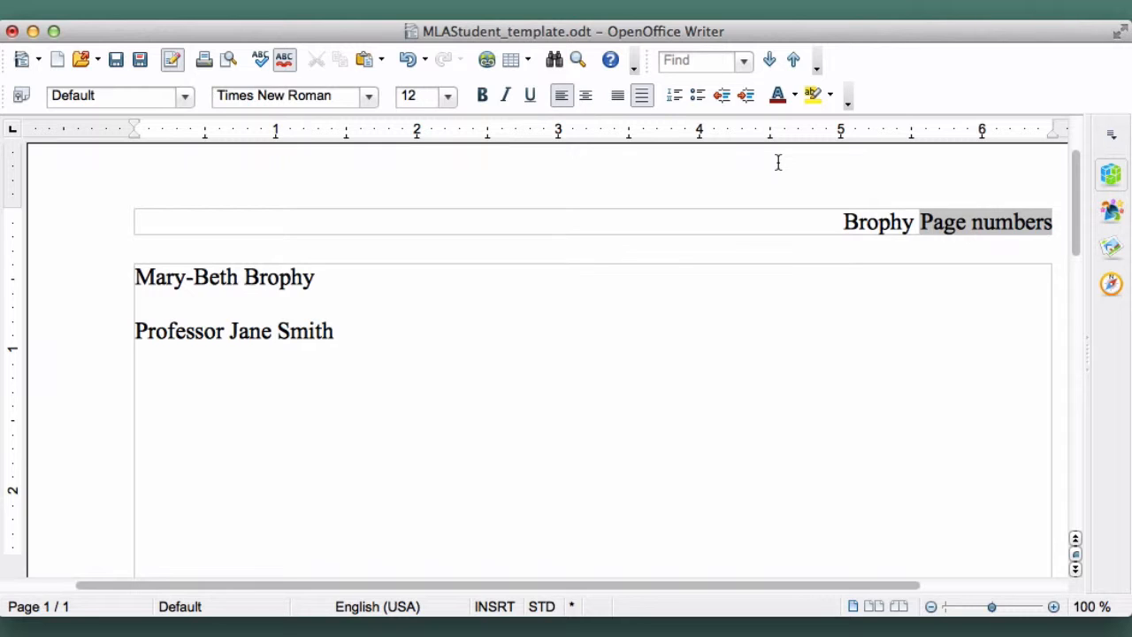
# Add the course "Anthropology 101" and the date "4 June 2014" on separate lines below the professor's name
pyautogui.press('Return')
pyautogui.write('Anth')
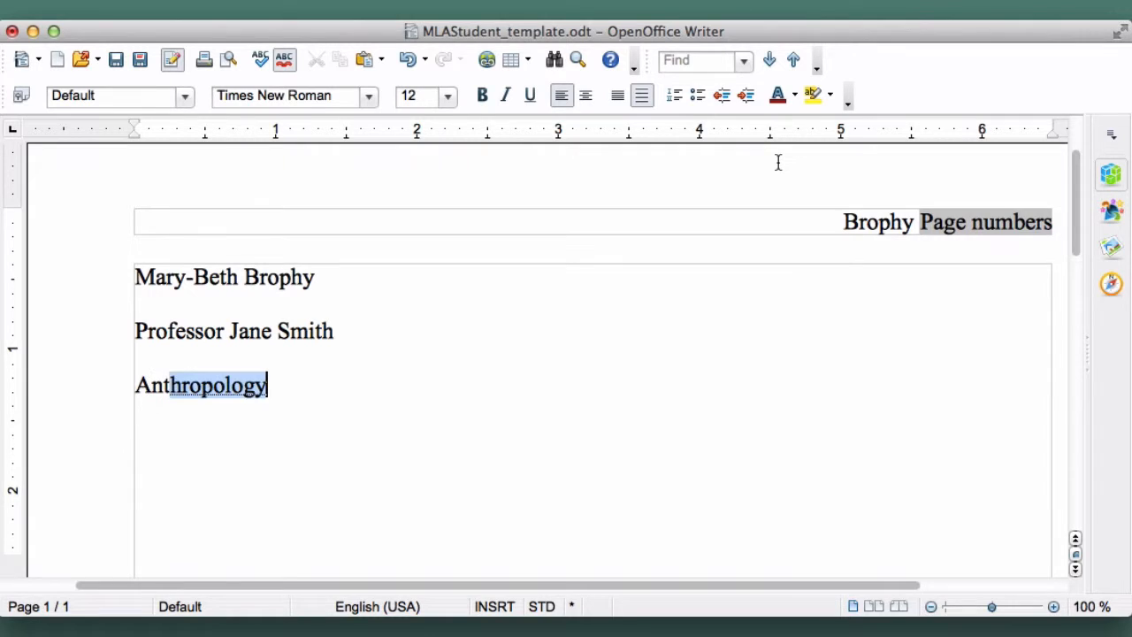
pyautogui.write('ropolo')
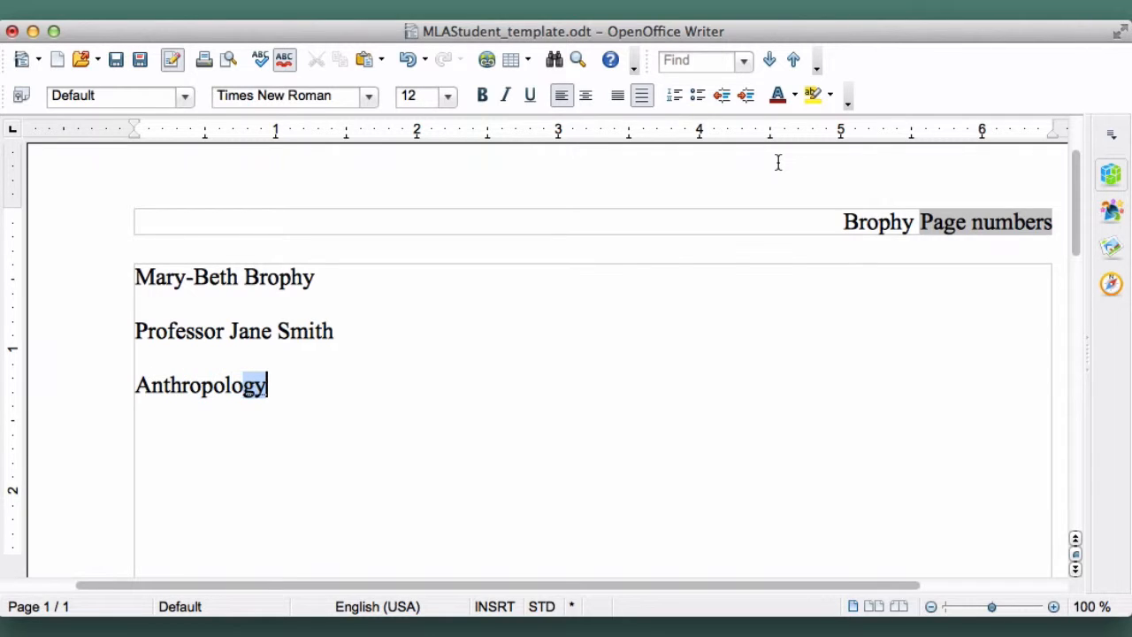
pyautogui.write('gy 101')
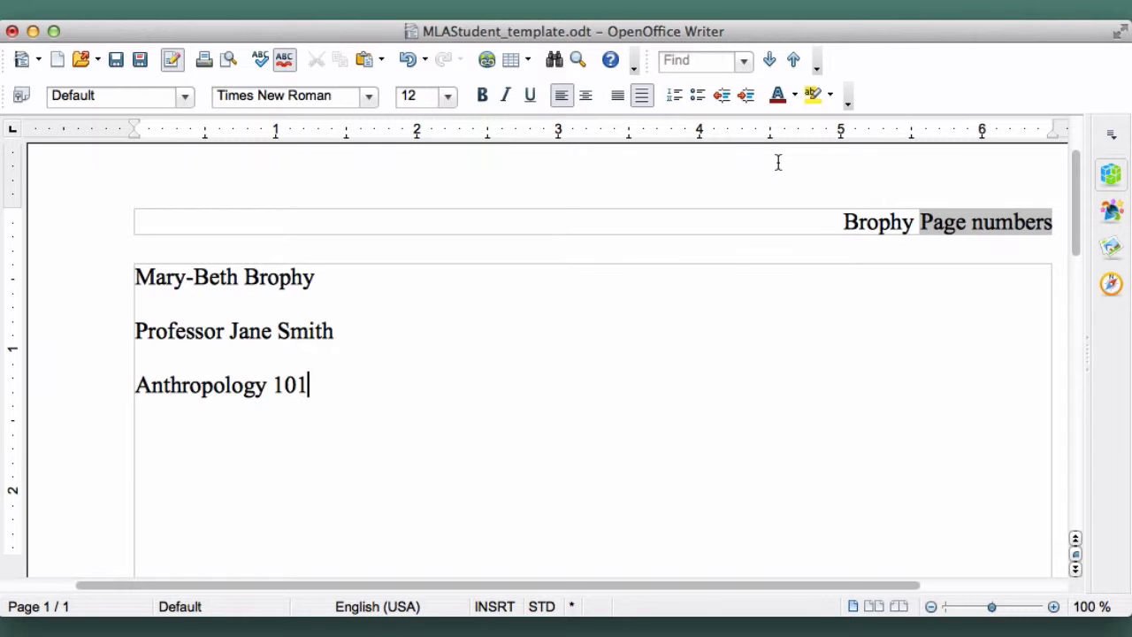
pyautogui.press('Return')
pyautogui.write('4 June ')
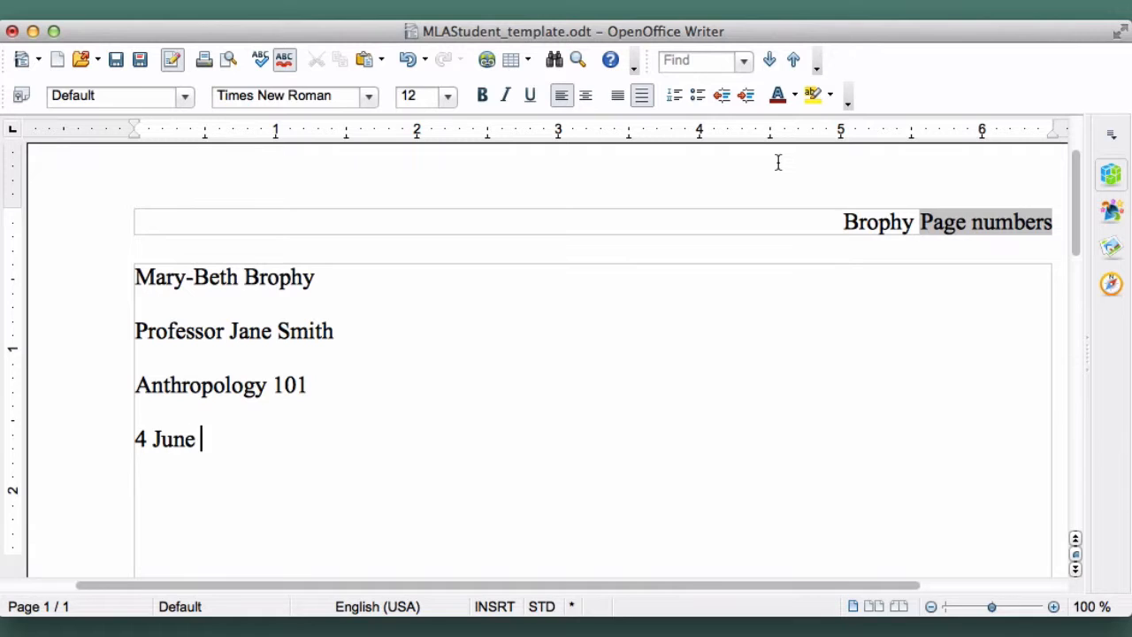
pyautogui.write('2014')
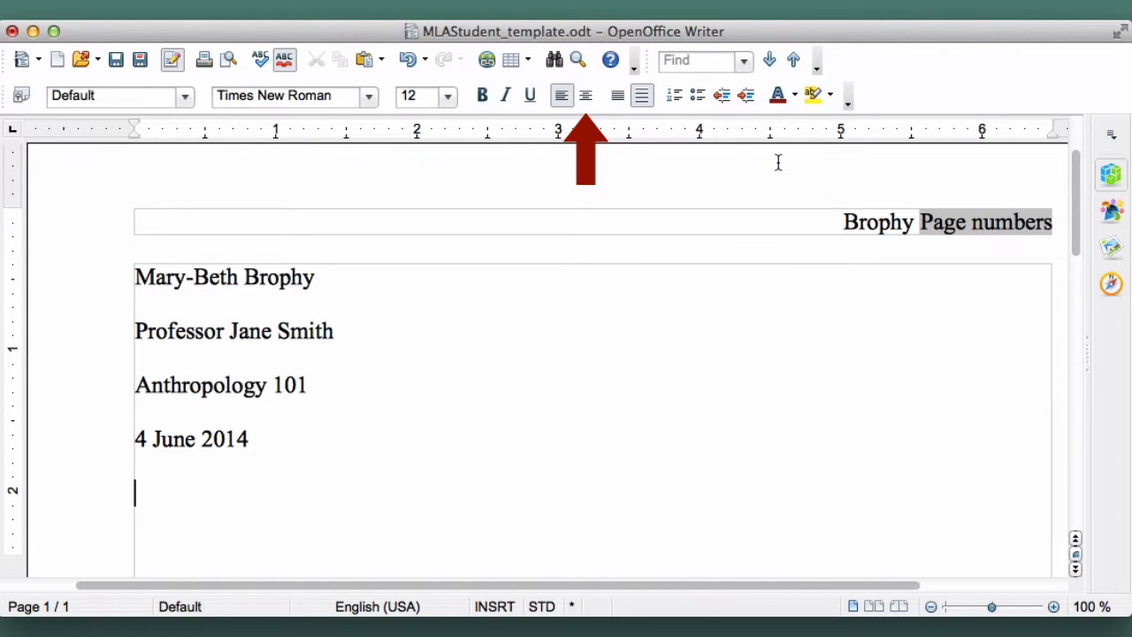
# Add the centered title "The Title of the Essay" below the date and start a left-aligned line under it
pyautogui.click(587, 98)
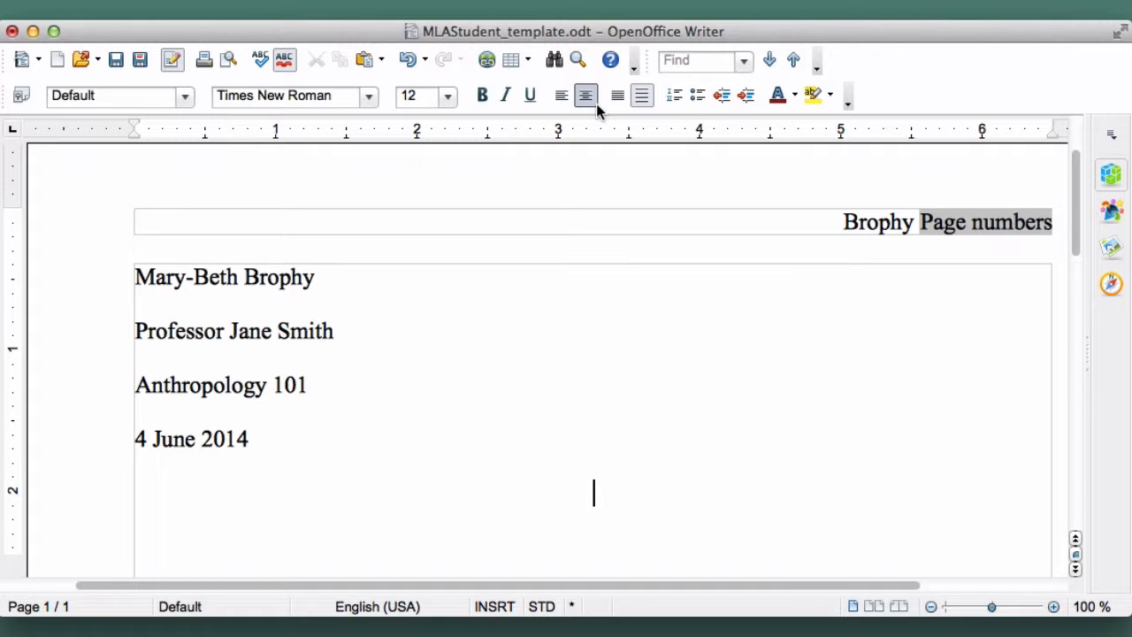
pyautogui.write('The Title')
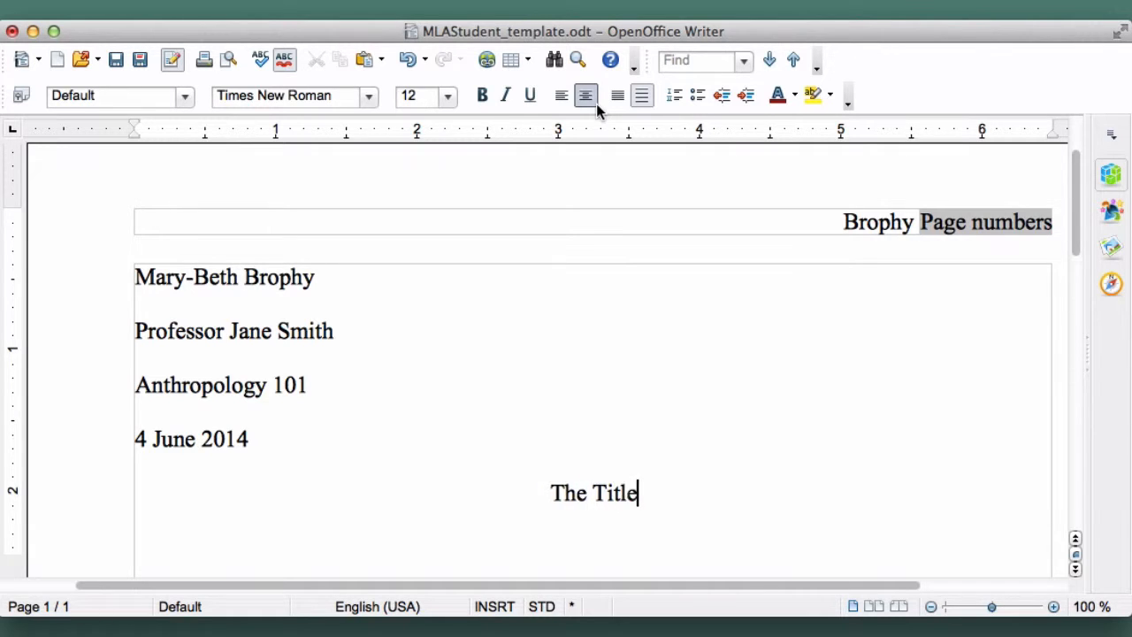
pyautogui.write(' of the Essay')
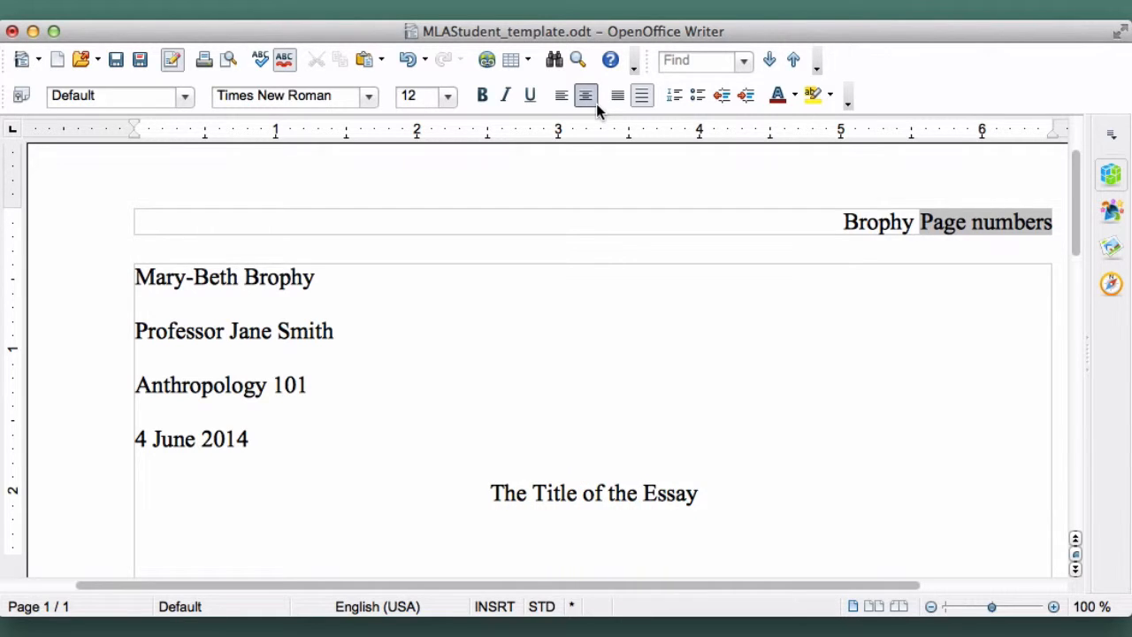
pyautogui.press('Return')
pyautogui.click(559, 97)
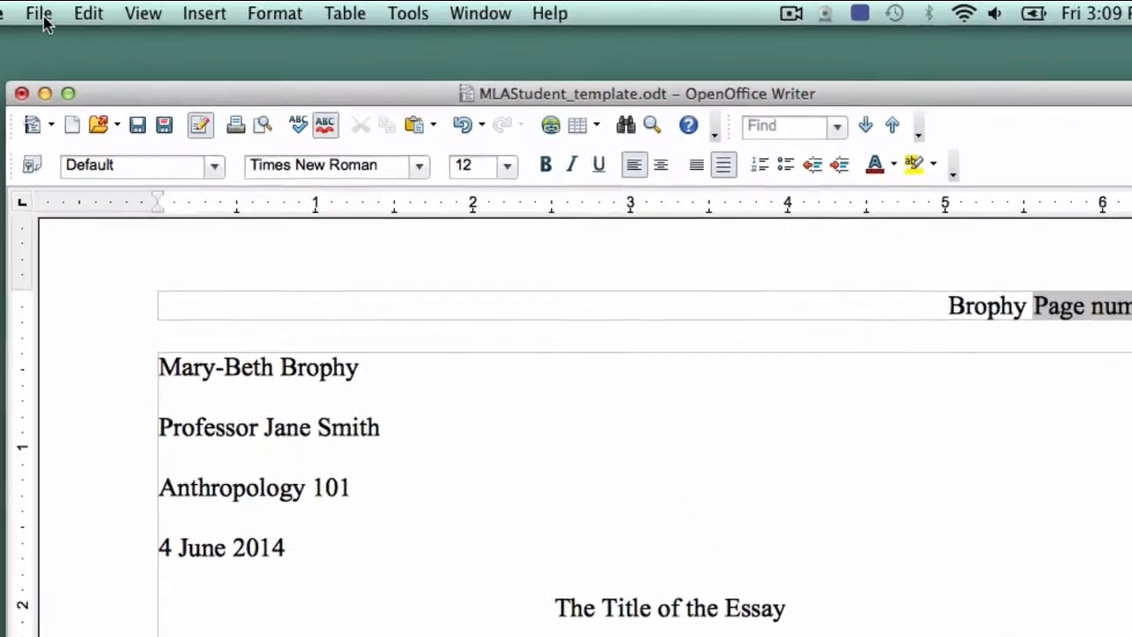
# Save the MLAStudent_template.odt document and close it
pyautogui.click(71, 11)
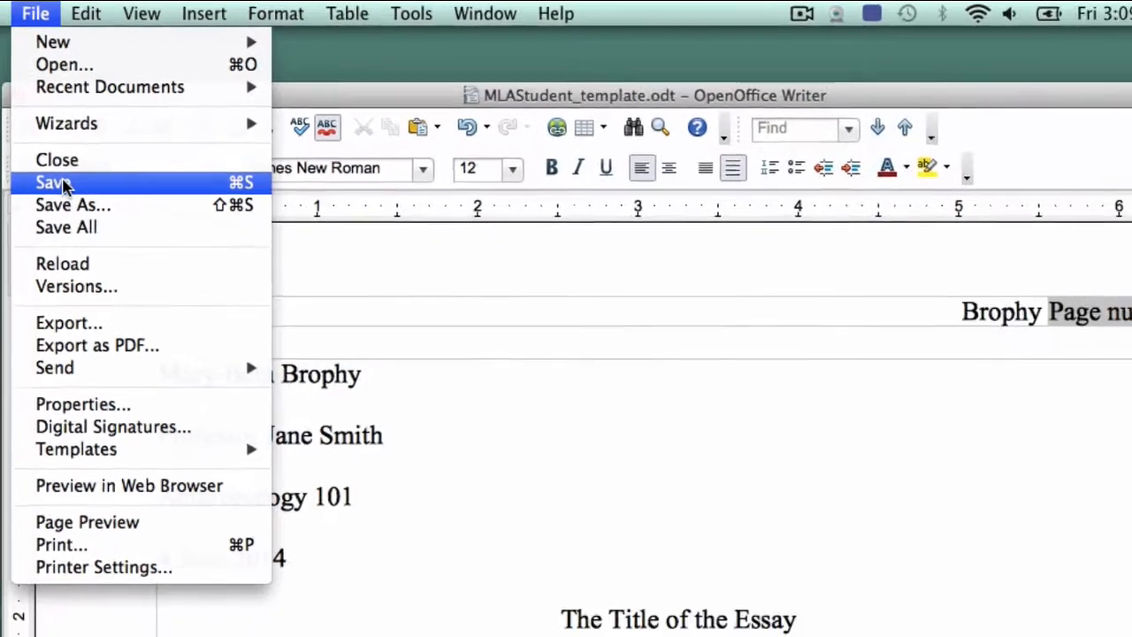
pyautogui.click(45, 192)
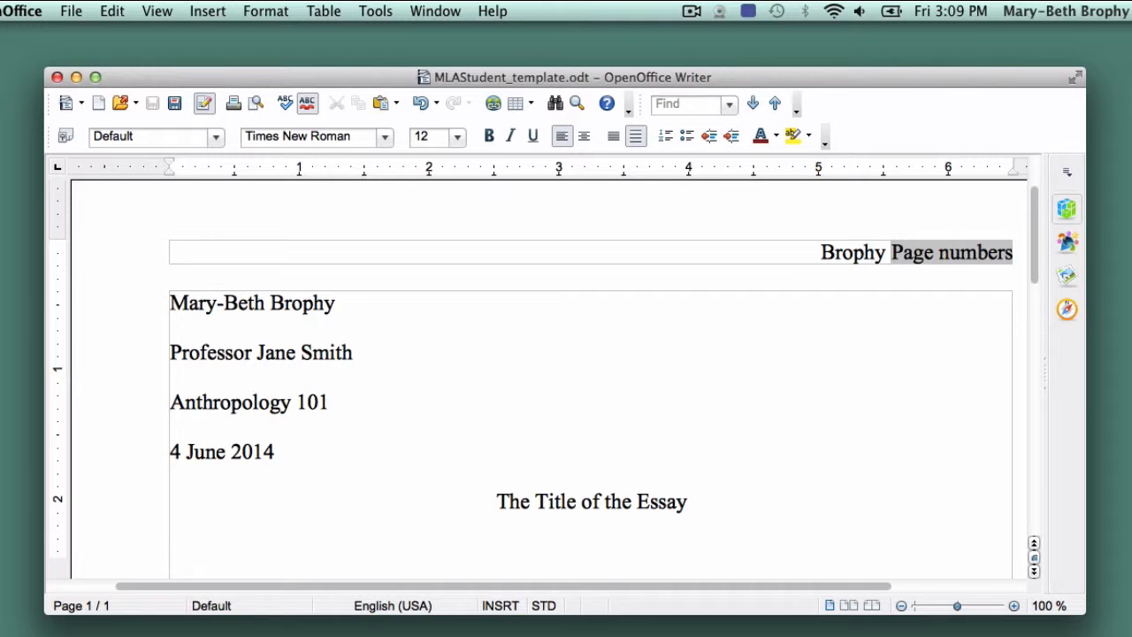
pyautogui.click(55, 78)
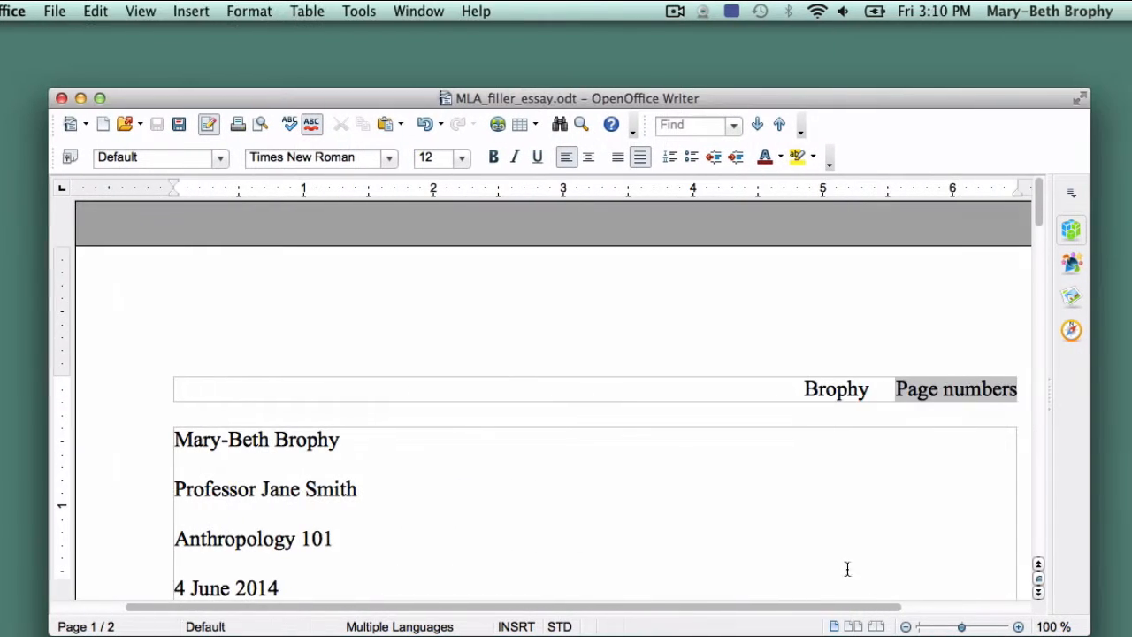
# Insert a page break after "scelerisque lectus vel," in MLA_filler_essay.odt and delete the extra space before "tristique"
pyautogui.scroll(-10, 842, 567)
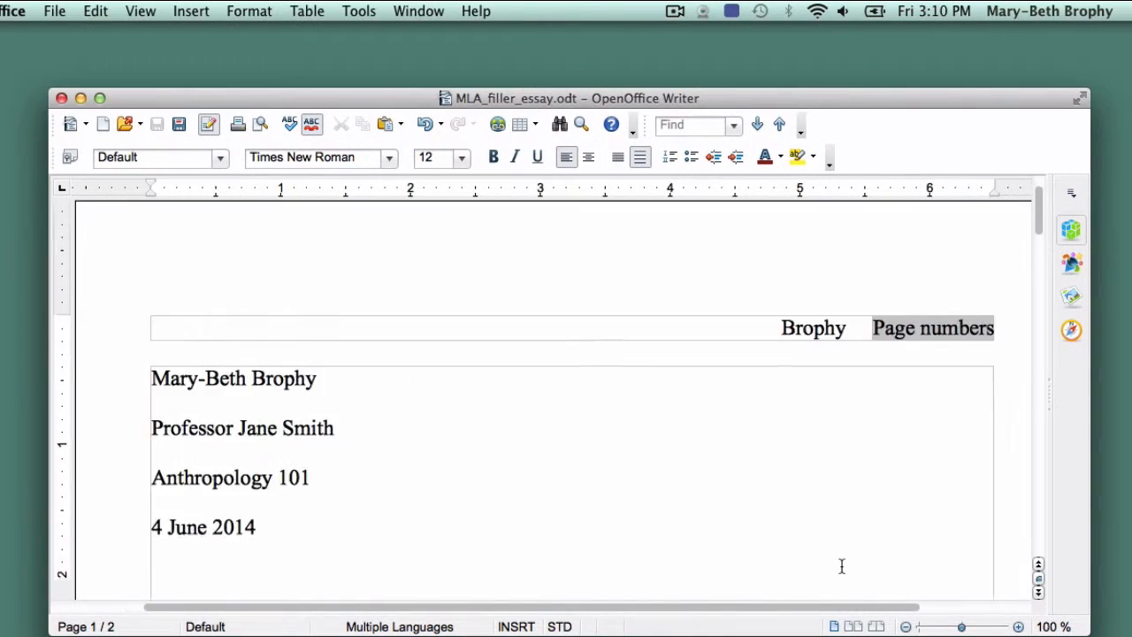
pyautogui.scroll(-10, 842, 567)
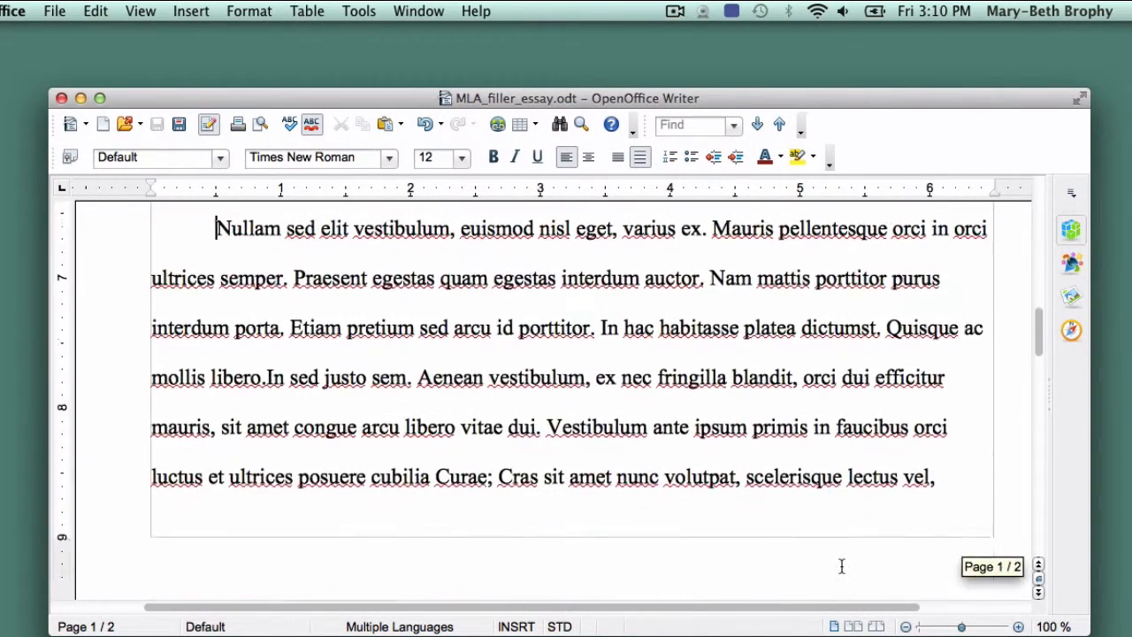
pyautogui.click(938, 476)
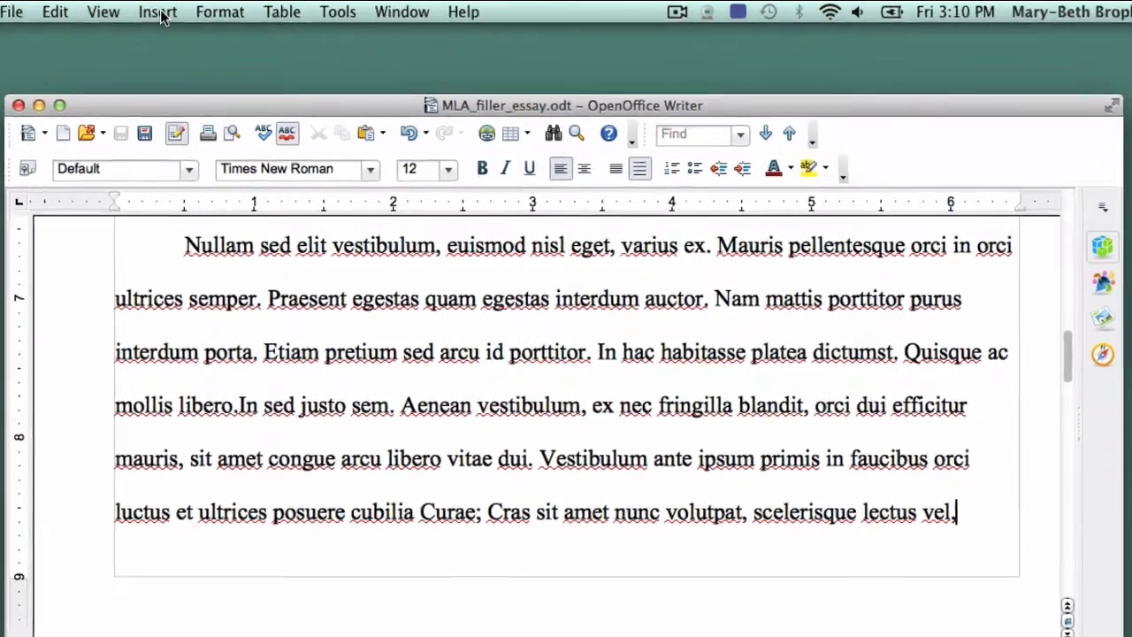
pyautogui.click(195, 10)
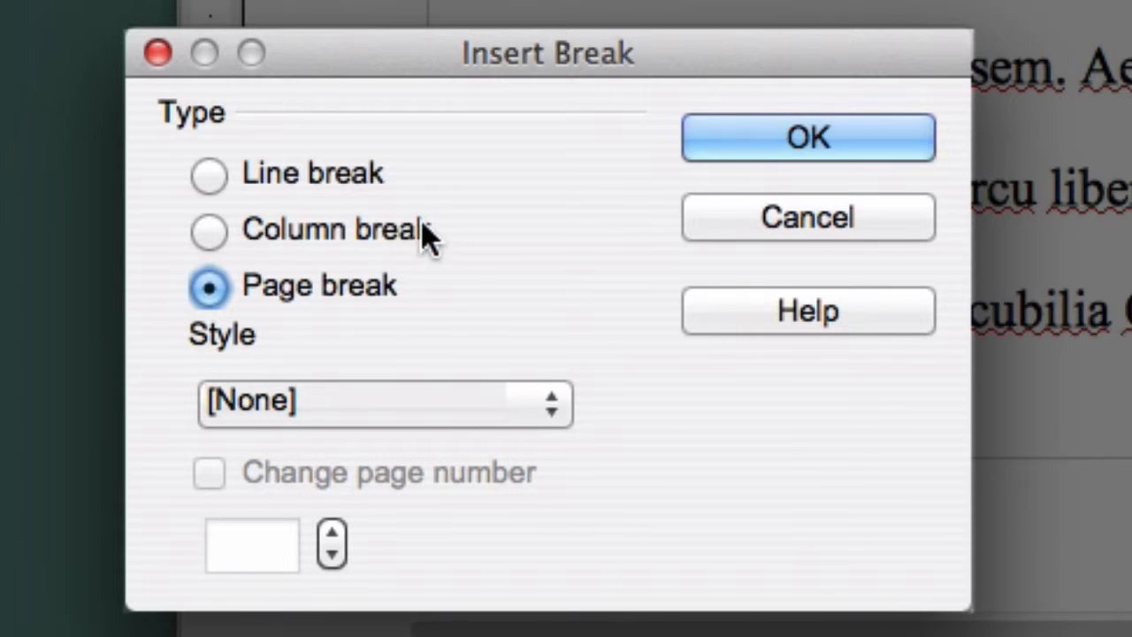
pyautogui.click(837, 151)
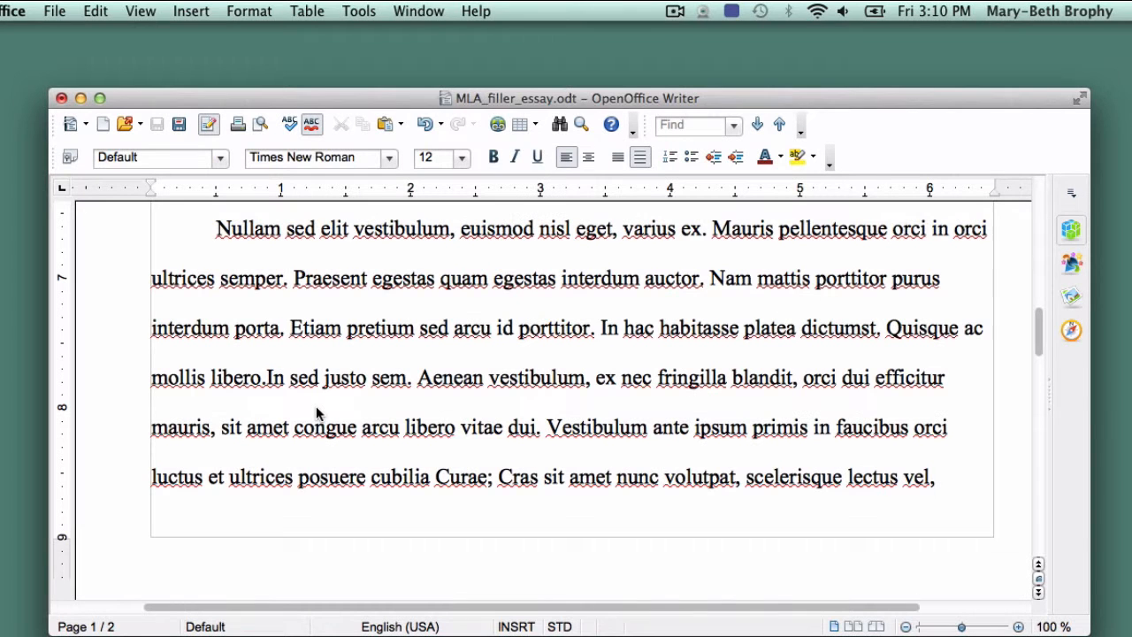
pyautogui.press('super+Return')
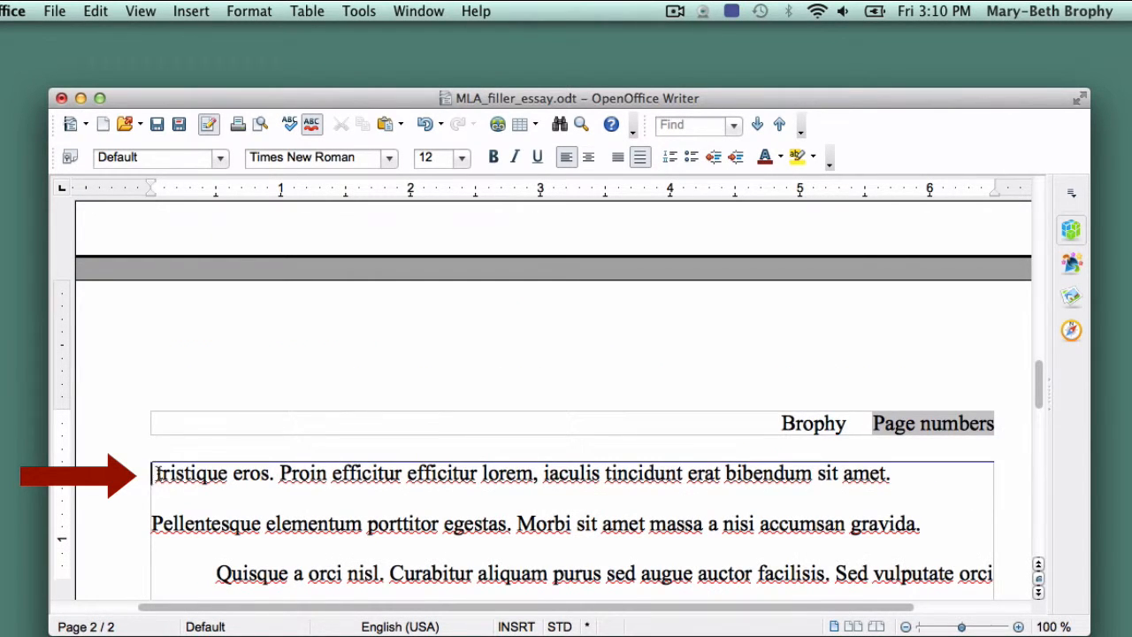
pyautogui.press('Delete')
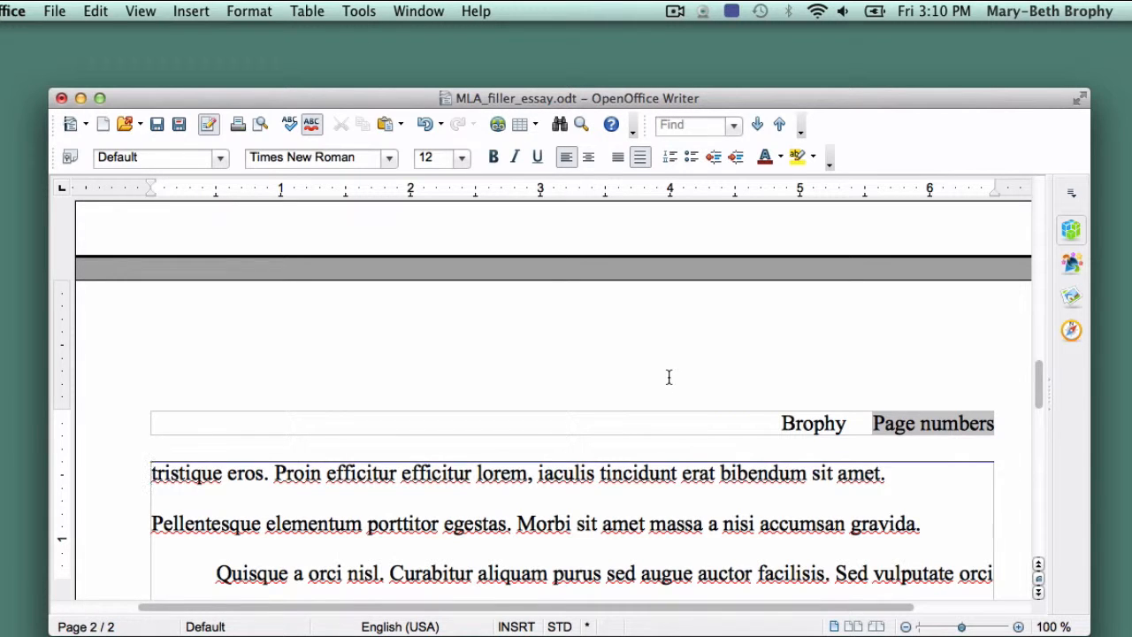
# Apply the First Page page style to the essay's opening page and close the Styles and Formatting window
pyautogui.scroll(15, 669, 378)
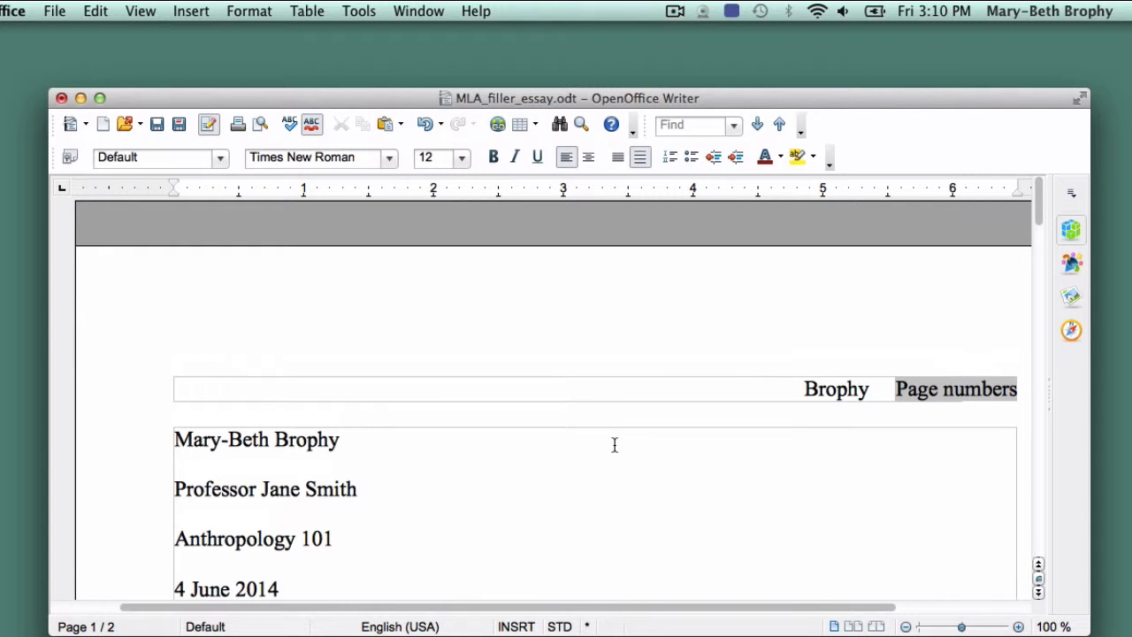
pyautogui.click(395, 446)
pyautogui.click(248, 11)
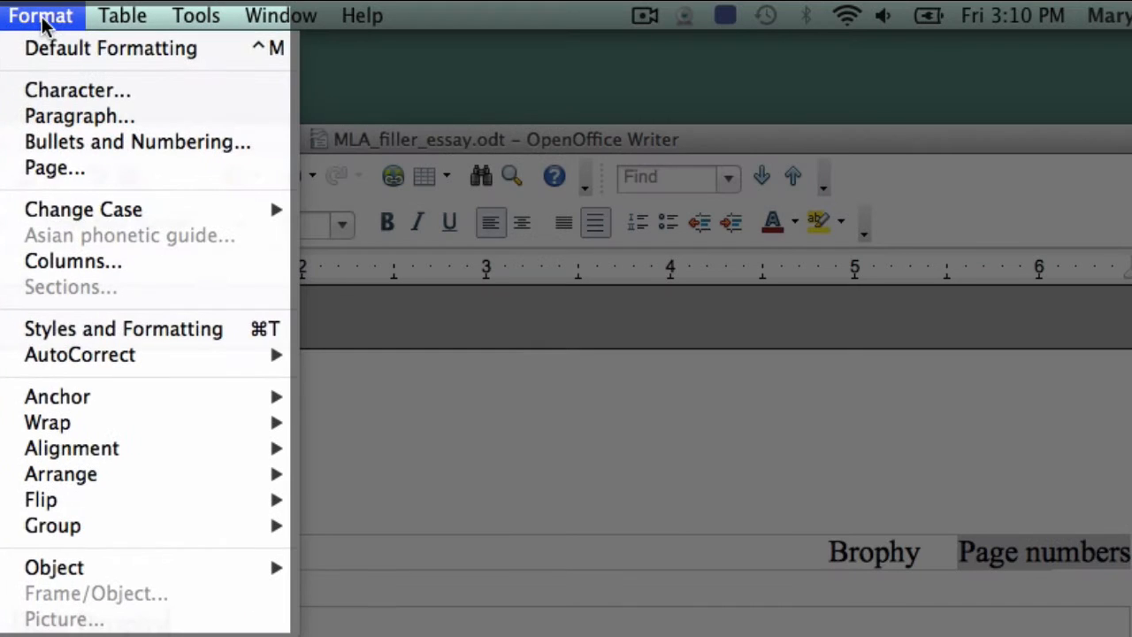
pyautogui.click(104, 329)
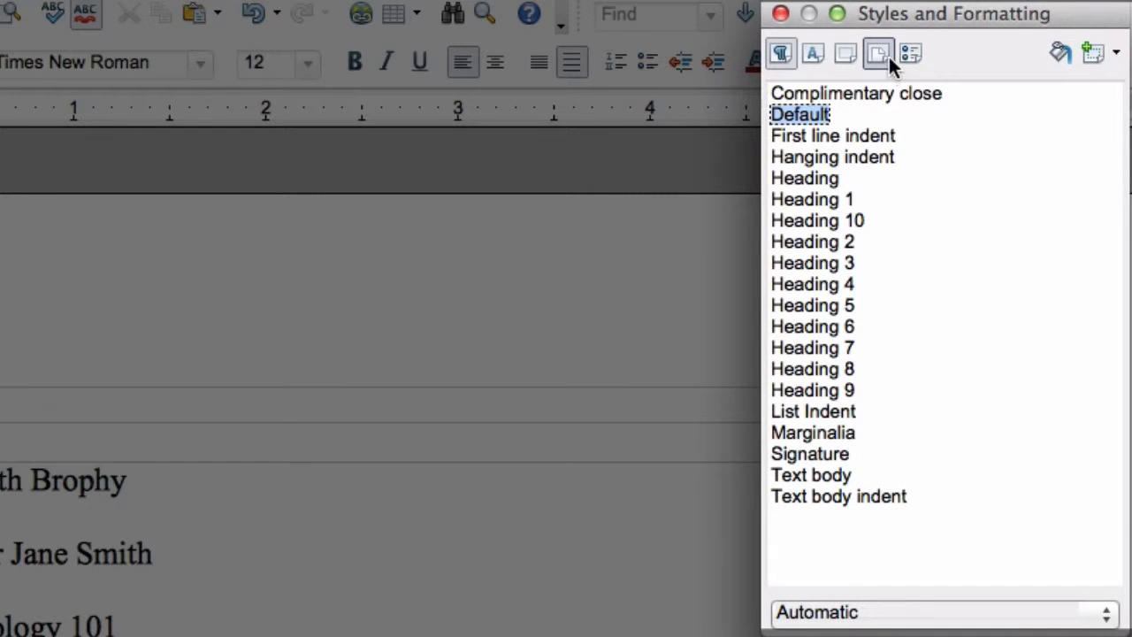
pyautogui.click(876, 54)
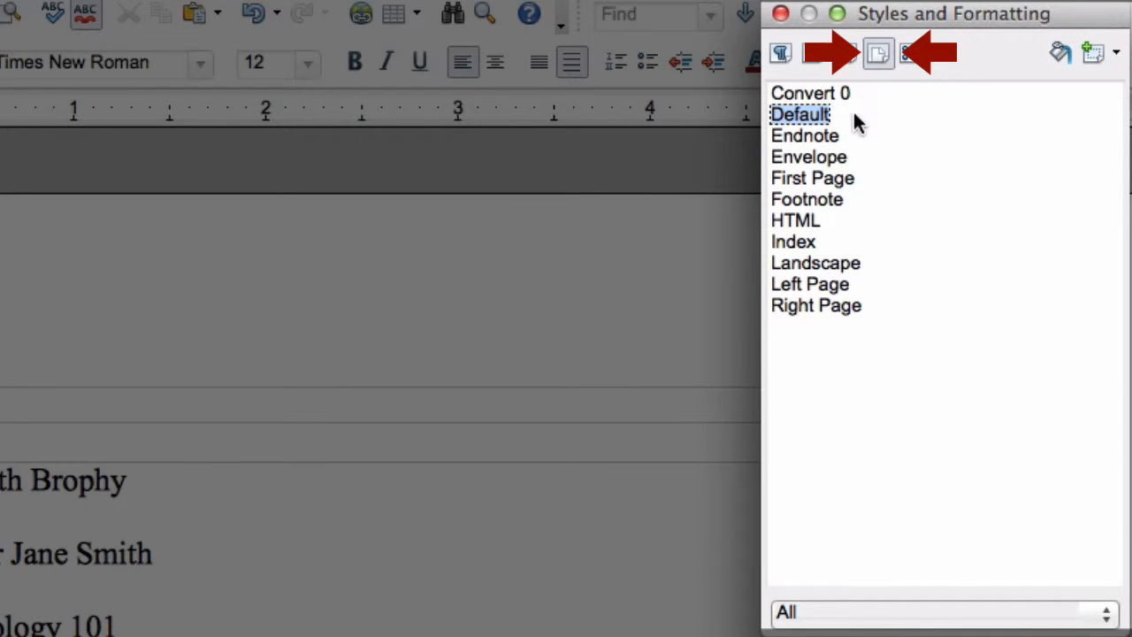
pyautogui.doubleClick(817, 178)
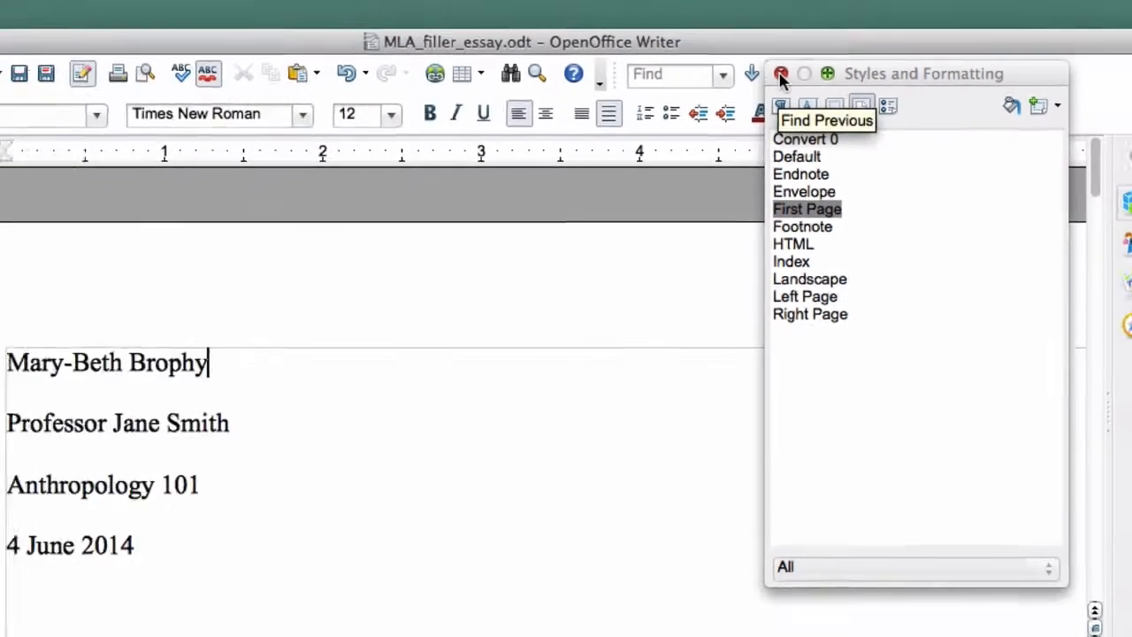
pyautogui.click(782, 76)
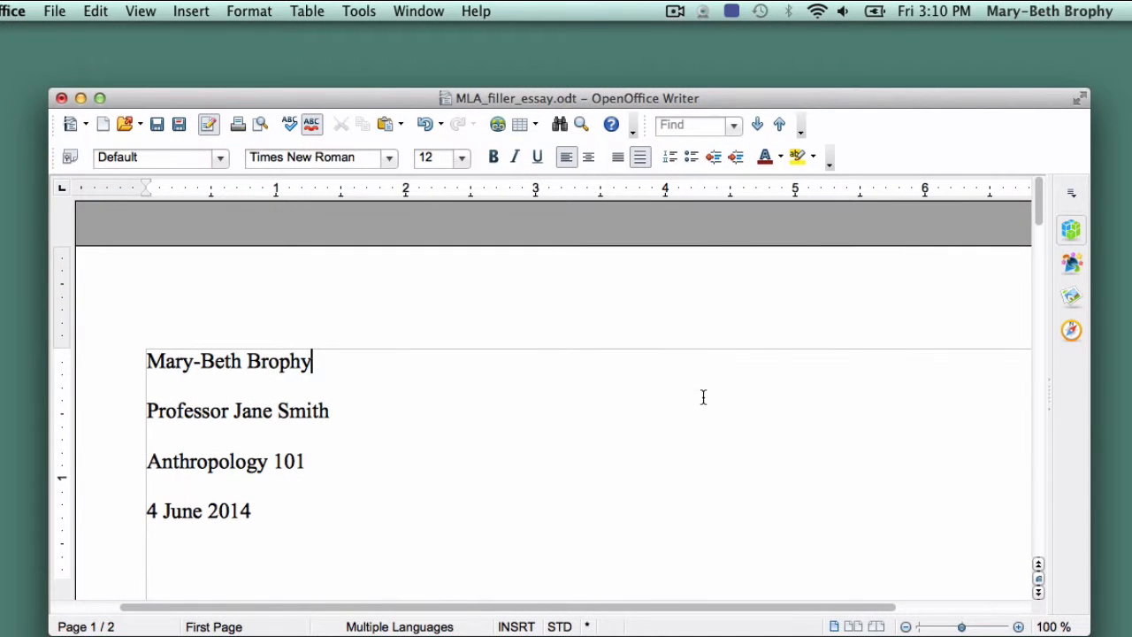
# Check the page headers on both pages of the essay and save the document
pyautogui.scroll(-20, 704, 400)
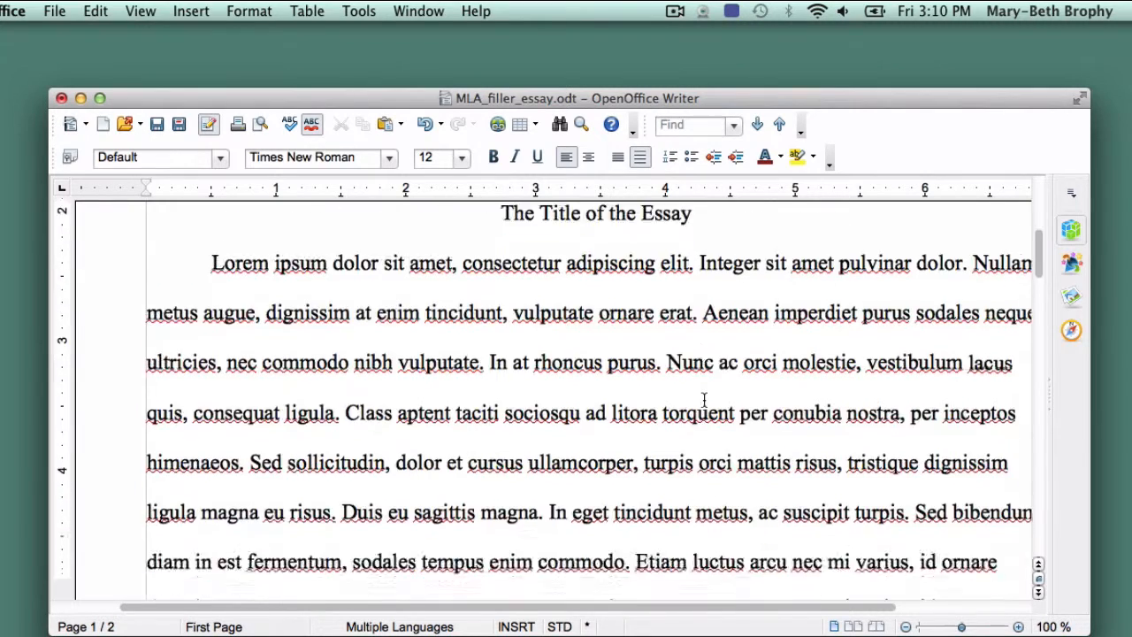
pyautogui.scroll(-3, 704, 400)
pyautogui.hscroll(1, 705, 400)
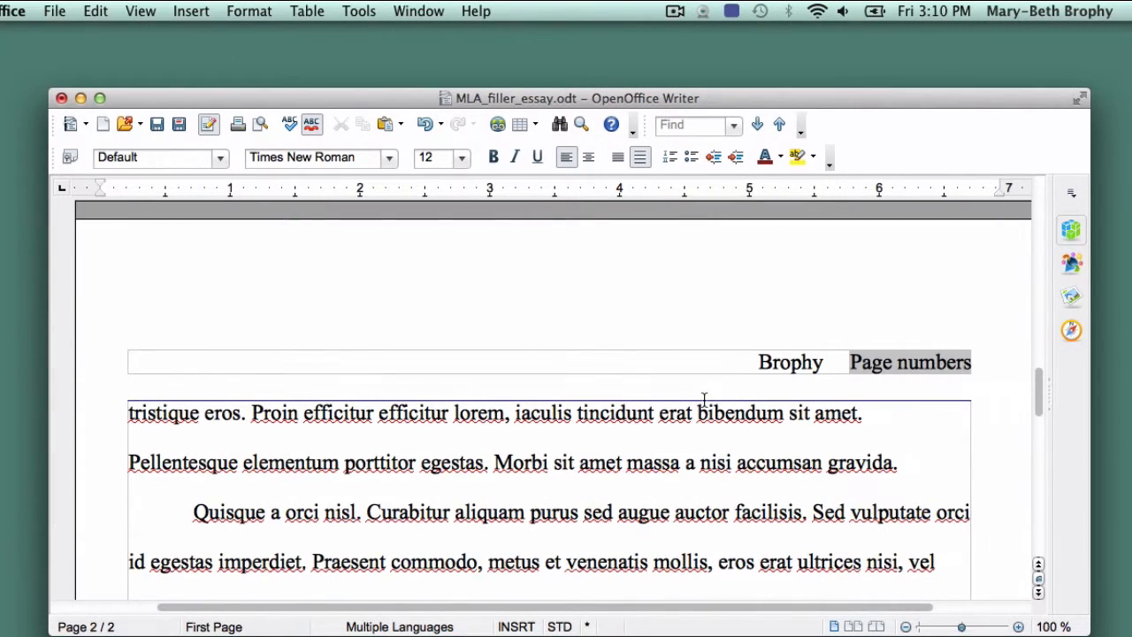
pyautogui.scroll(20, 704, 400)
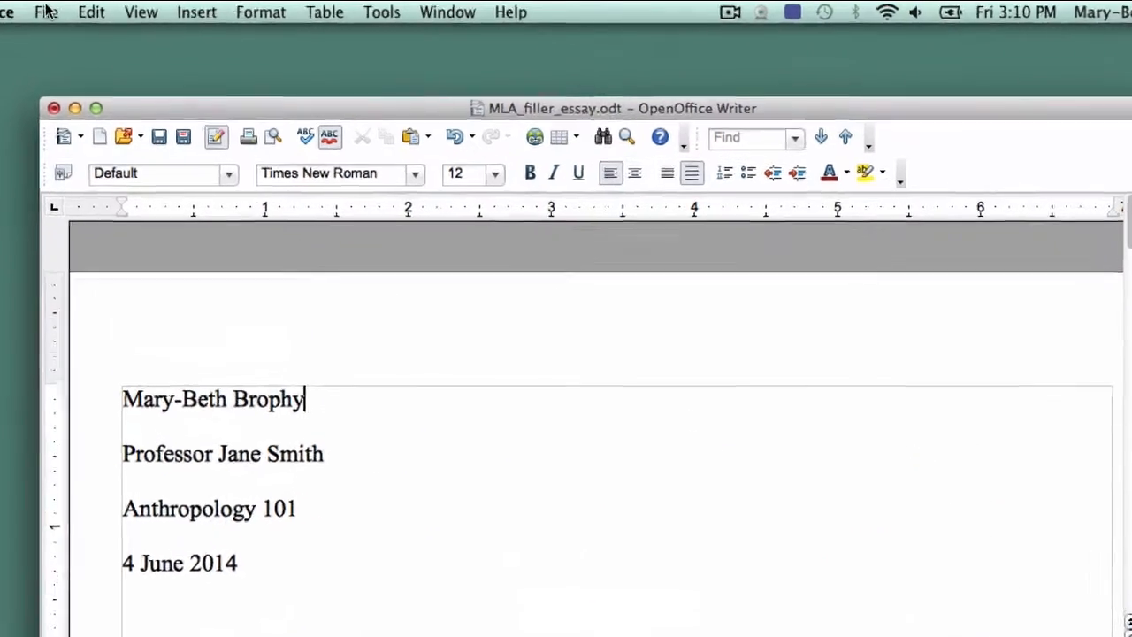
pyautogui.click(54, 10)
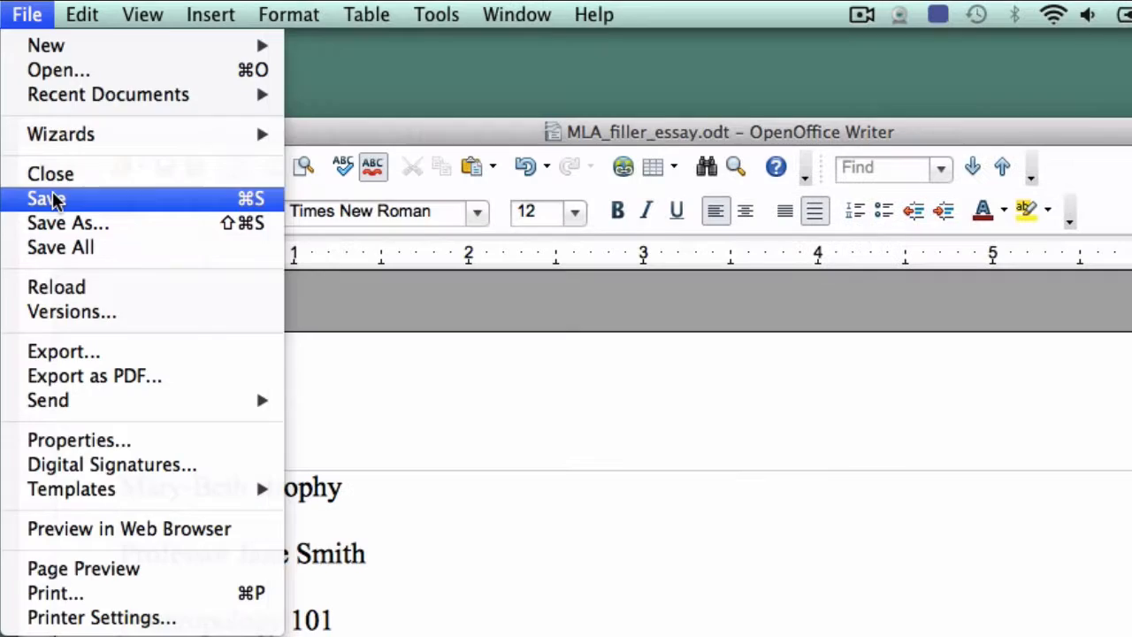
pyautogui.click(55, 199)
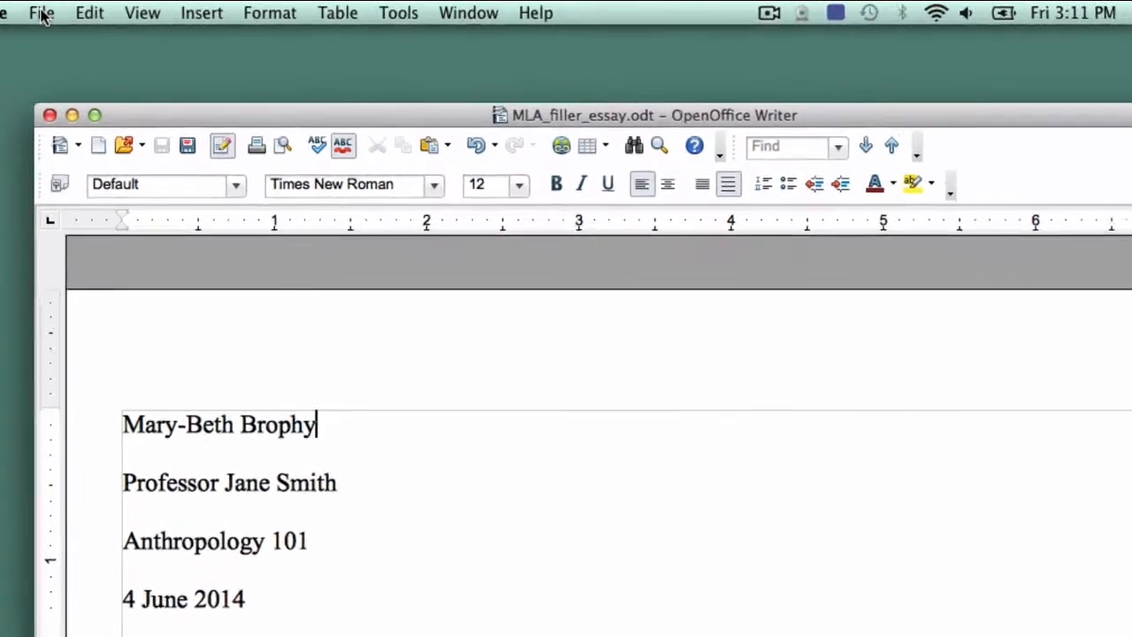
# Examine the essay's layout in Page Preview and close the preview
pyautogui.click(55, 10)
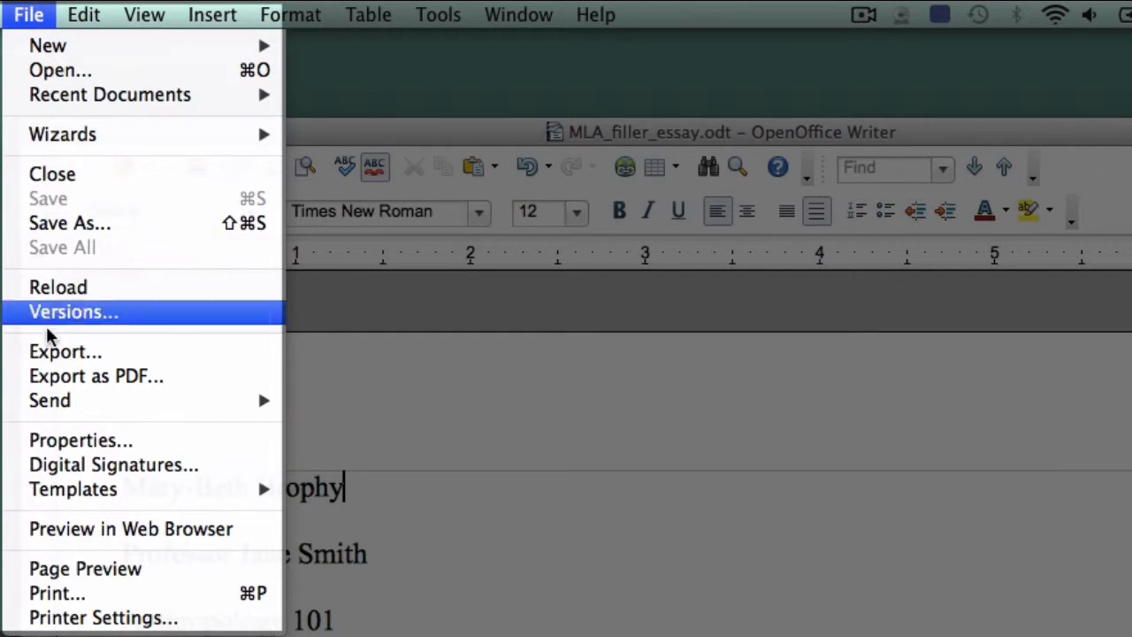
pyautogui.click(94, 571)
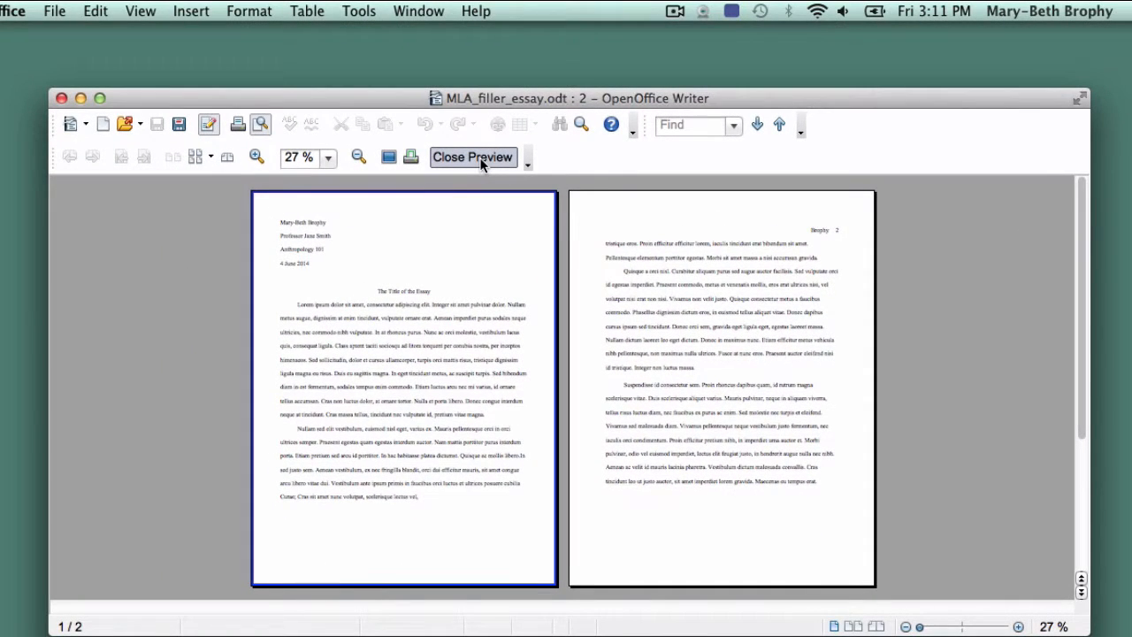
pyautogui.click(473, 158)
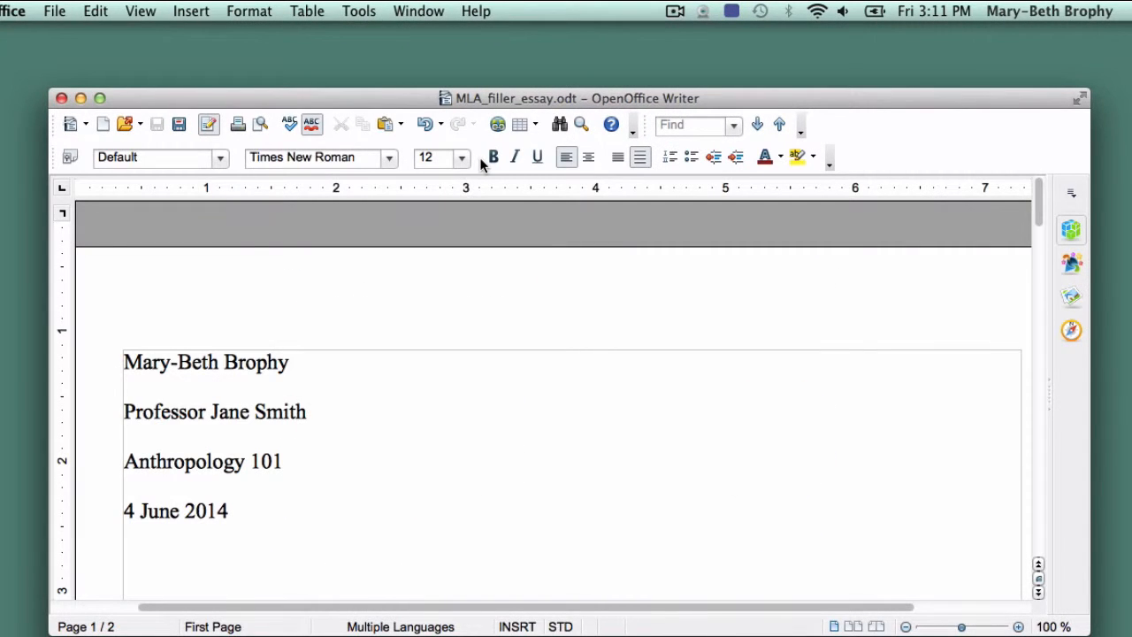